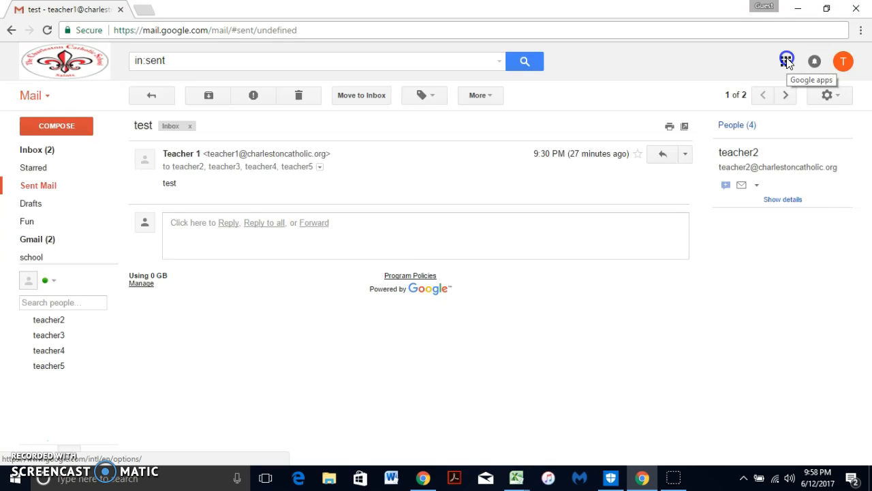
- Switch from Gmail to Google Drive and dismiss its welcome introduction
left_click(787, 62)
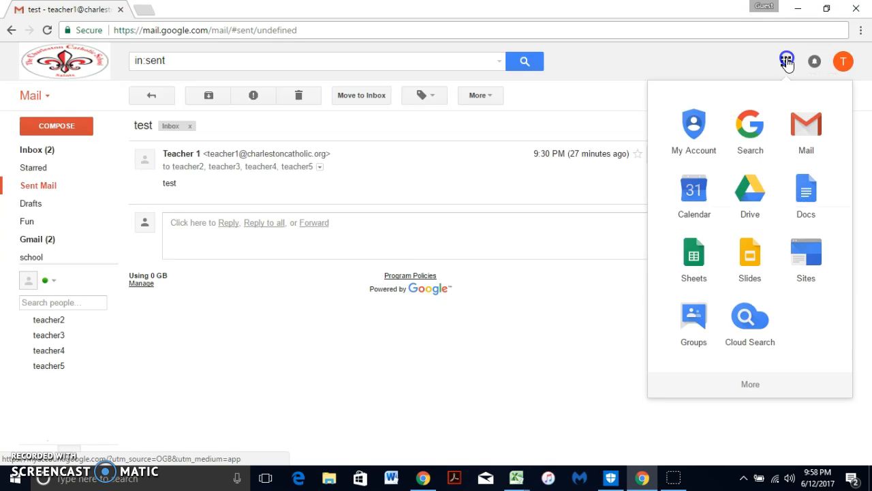
left_click(752, 192)
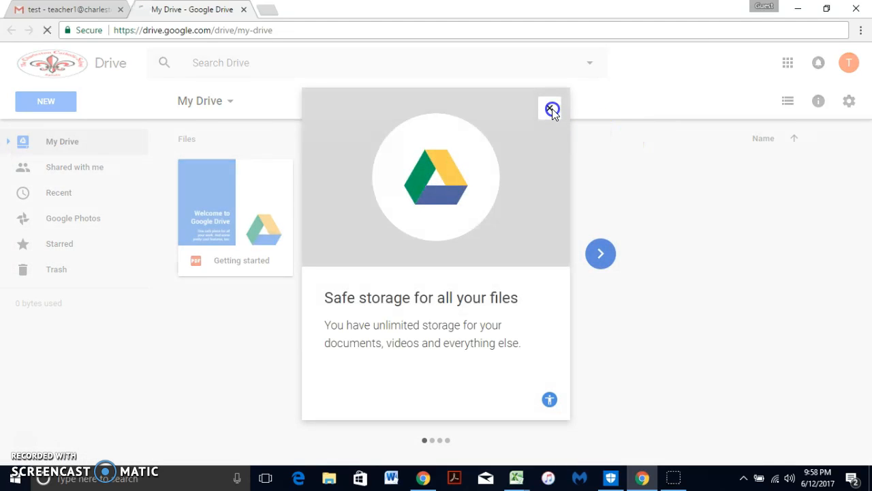
left_click(552, 110)
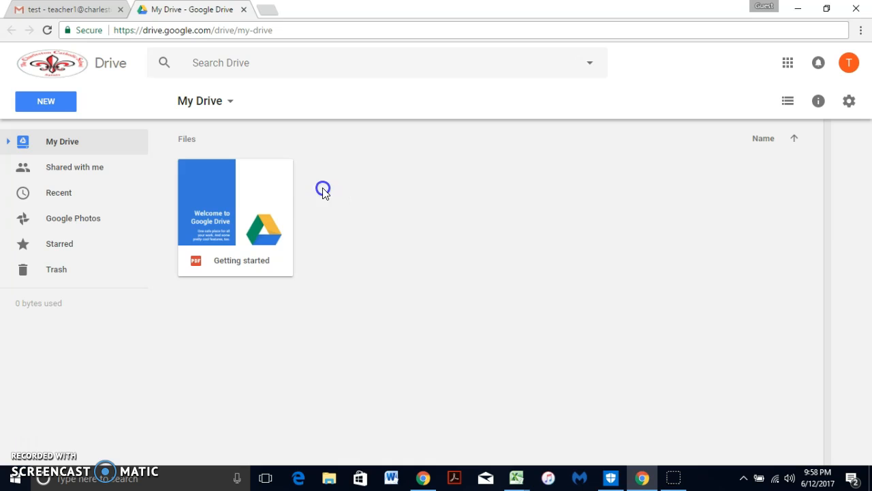
- Create a new blank Google Docs document from My Drive and decline the offer to add notes from Keep
left_click(45, 103)
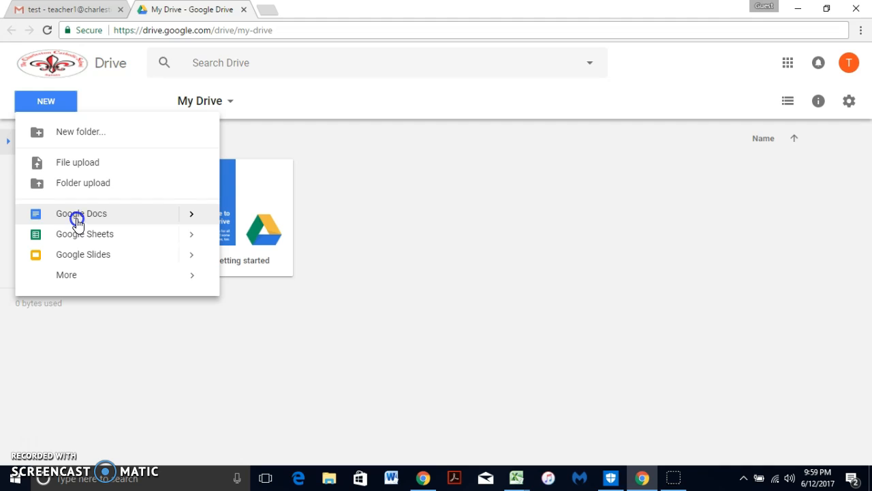
left_click(83, 276)
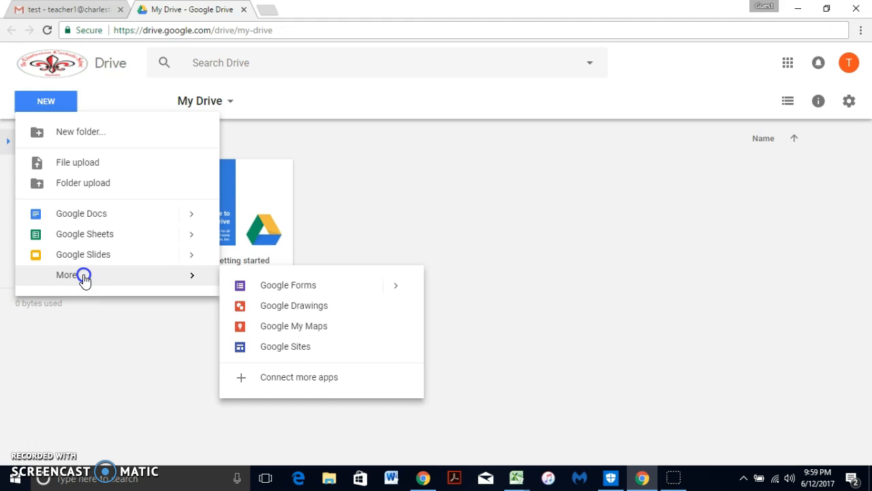
left_click(85, 217)
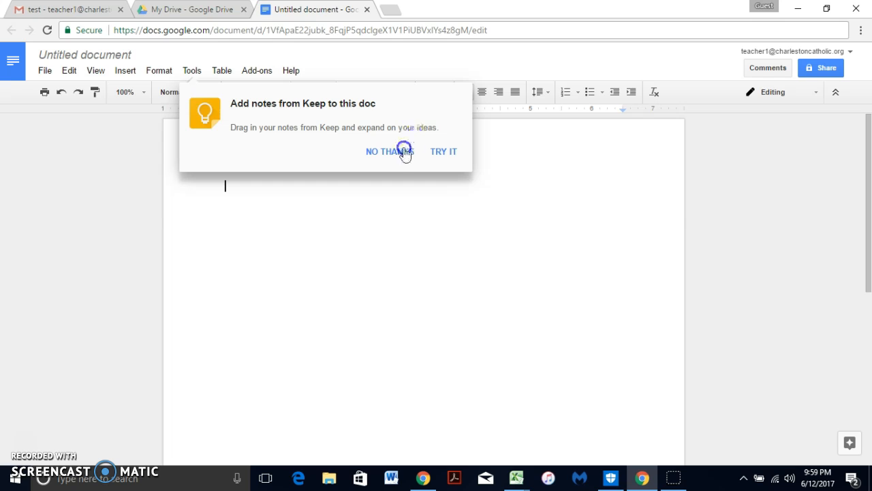
left_click(400, 153)
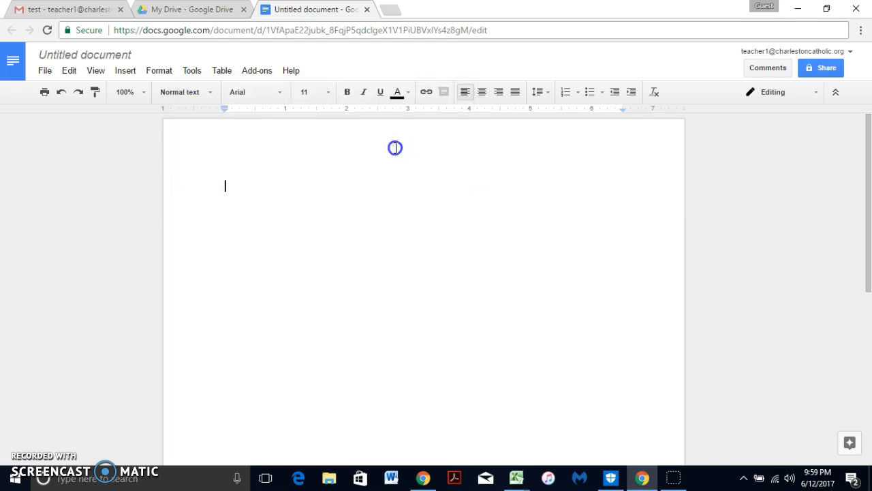
- Rename the untitled document as "My First Google Doc"
left_click(55, 59)
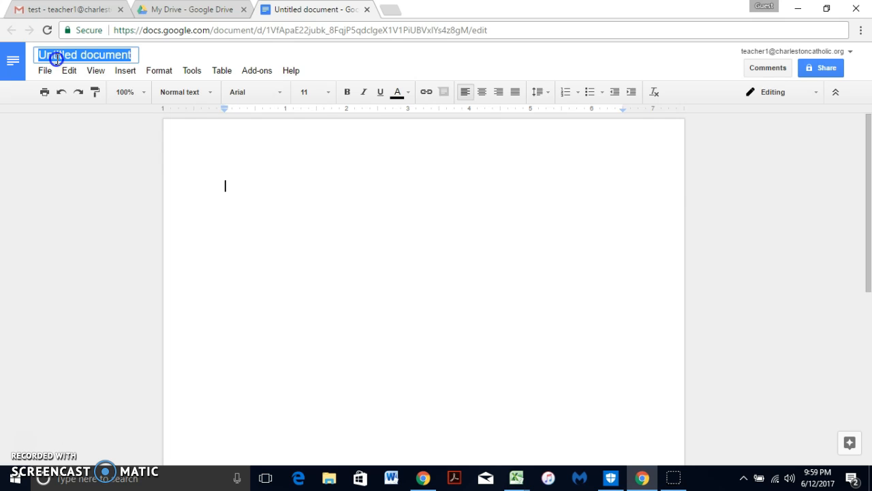
type("My")
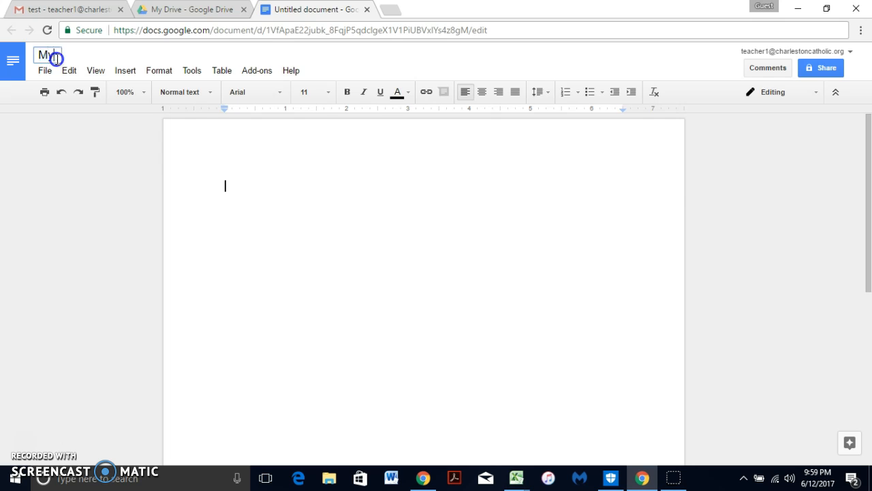
type(" First Word Do")
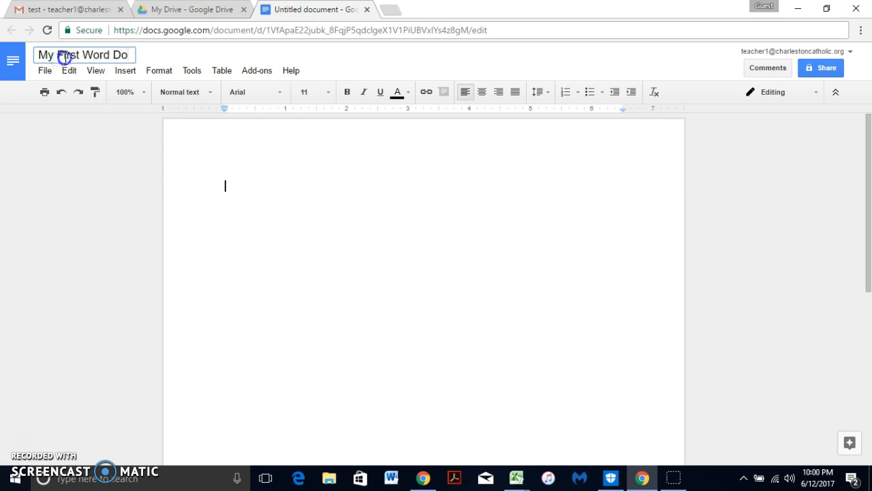
double_click(88, 56)
type("Google Do")
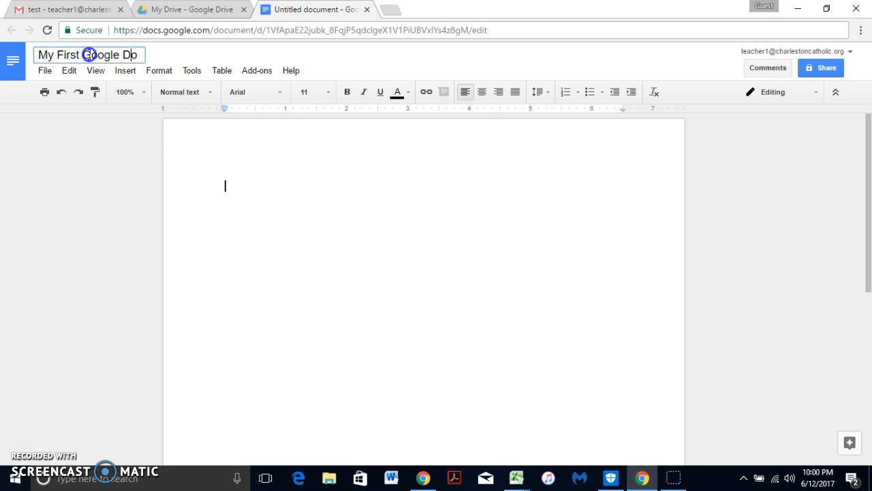
type("c")
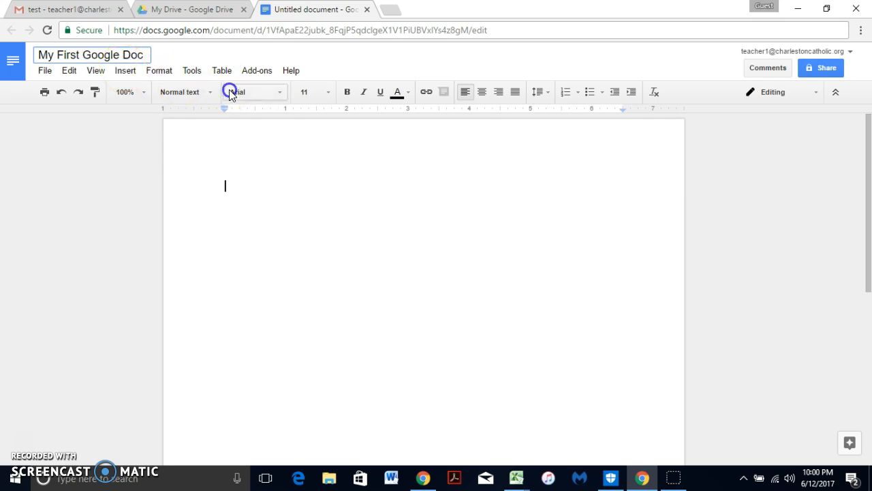
left_click(298, 156)
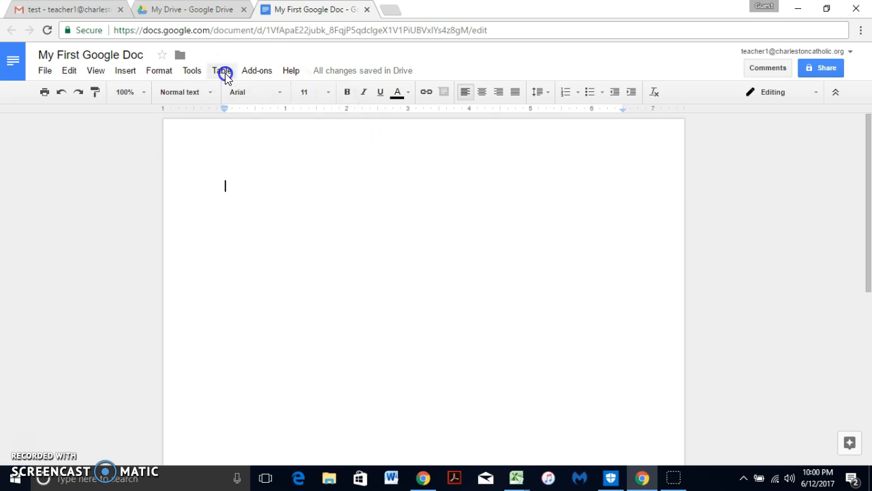
- Add the heading "My First Google Doc" in the Title style on the first line and start a new line below it
left_click(209, 92)
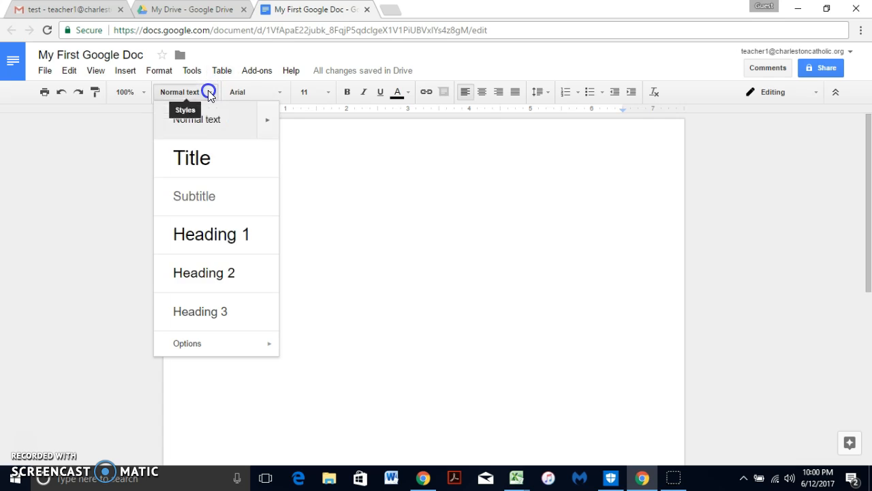
left_click(195, 157)
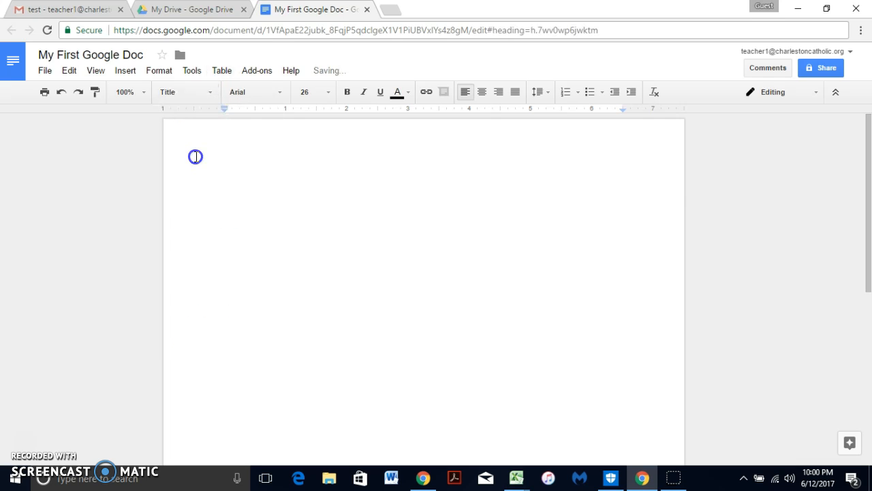
type("My First Google Doc")
key("Return")
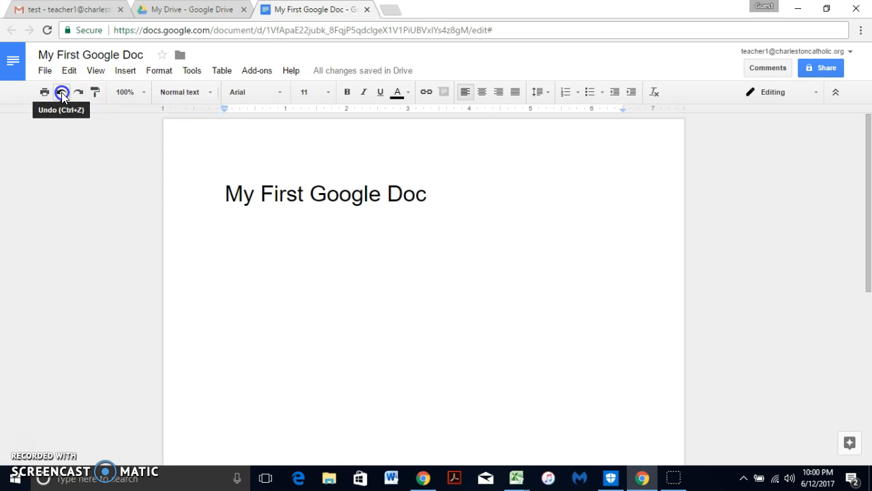
left_click(171, 92)
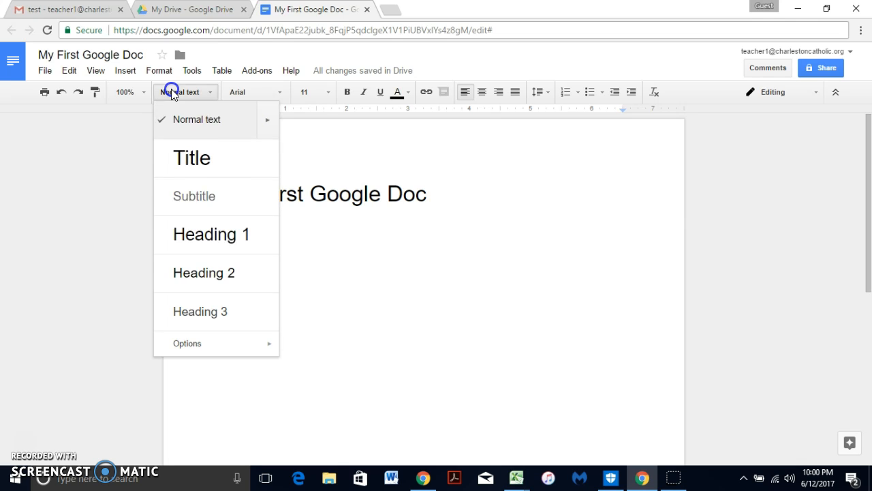
left_click(171, 93)
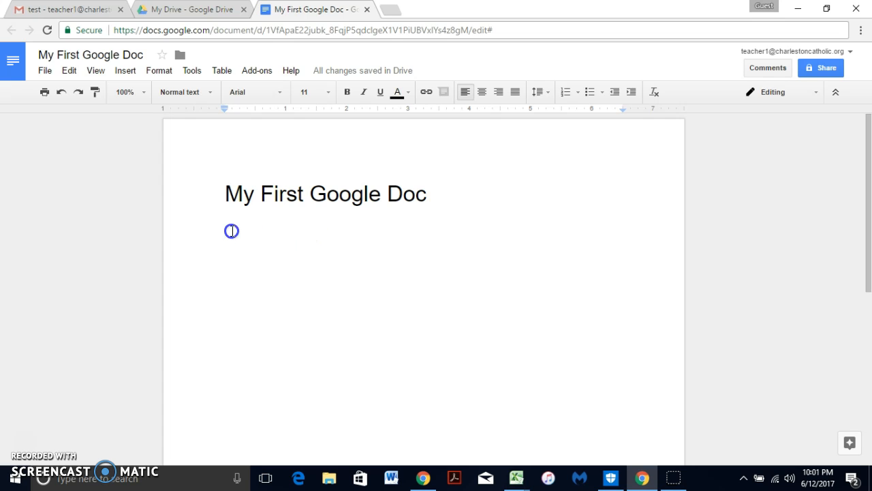
- Write "I am so excited to make my first Google Doc. I did not know how easy it would be." below the title
type("I am so exc")
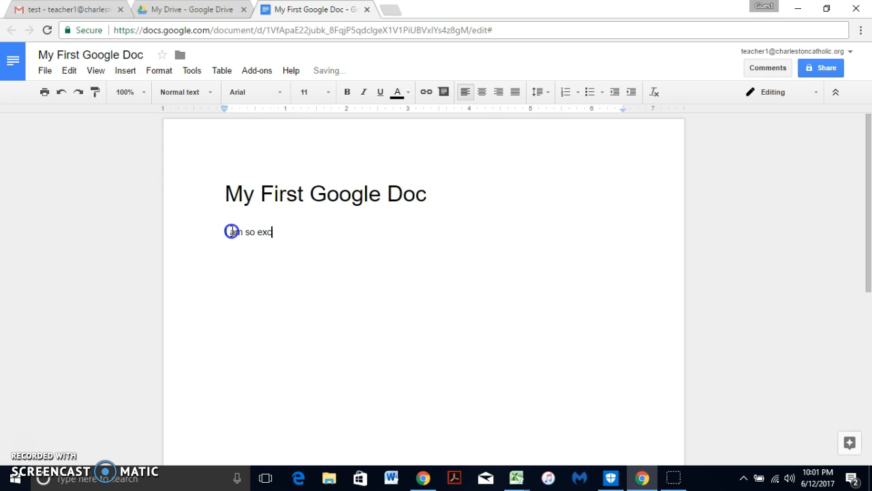
type("ited to make my ")
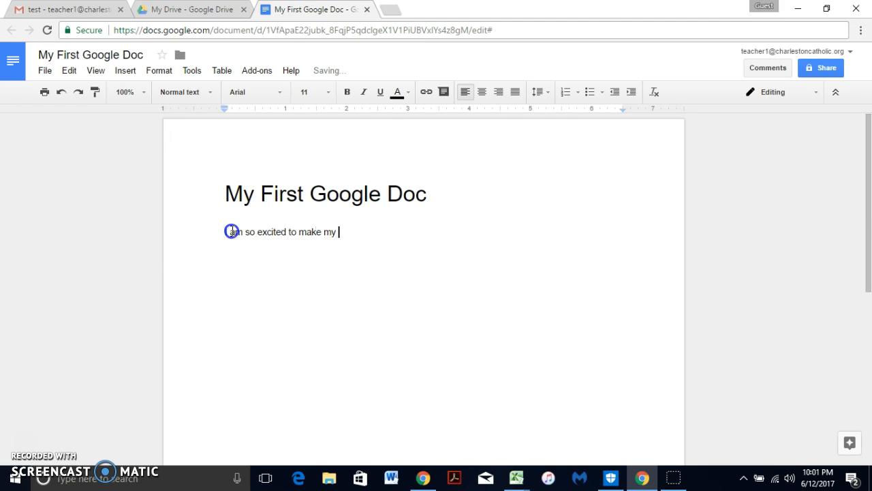
type("first Google Doc.  i")
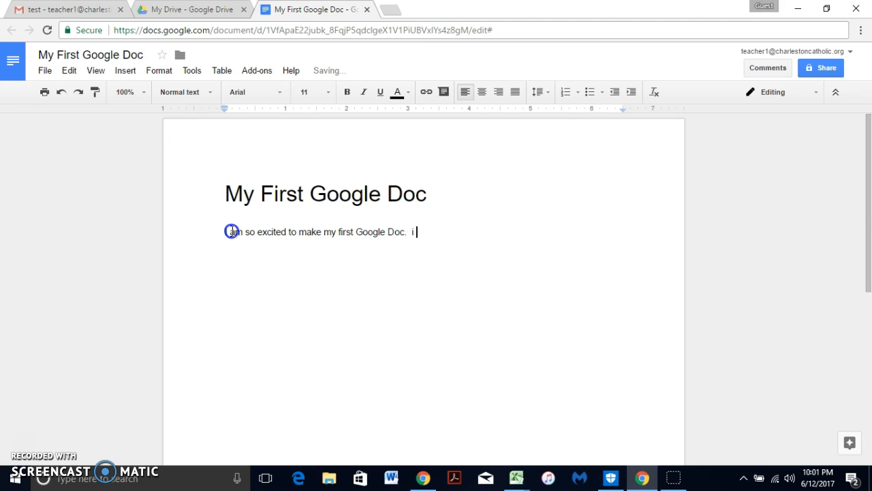
type("did not know how eas")
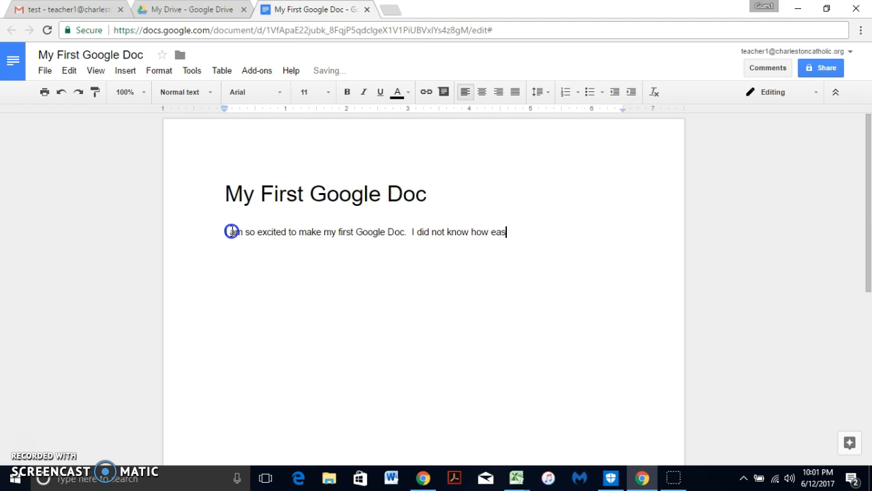
type("y it would be.  I th")
- Continue the paragraph with "I think it will be great to collaborate with my co-teachers." and leave a blank line after it
key("BackSpace")
key("BackSpace")
key("BackSpace")
type("I think it will be g")
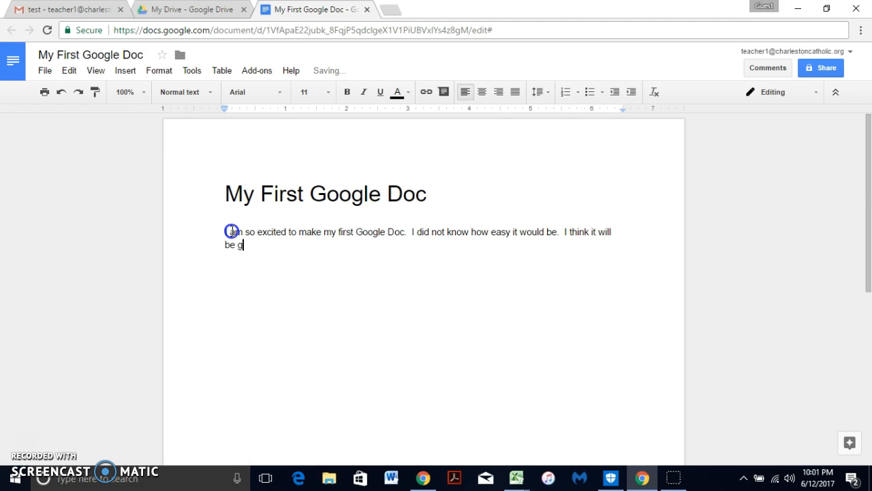
type("reat to collaborate with my co-teachers.")
key("Return")
key("Return")
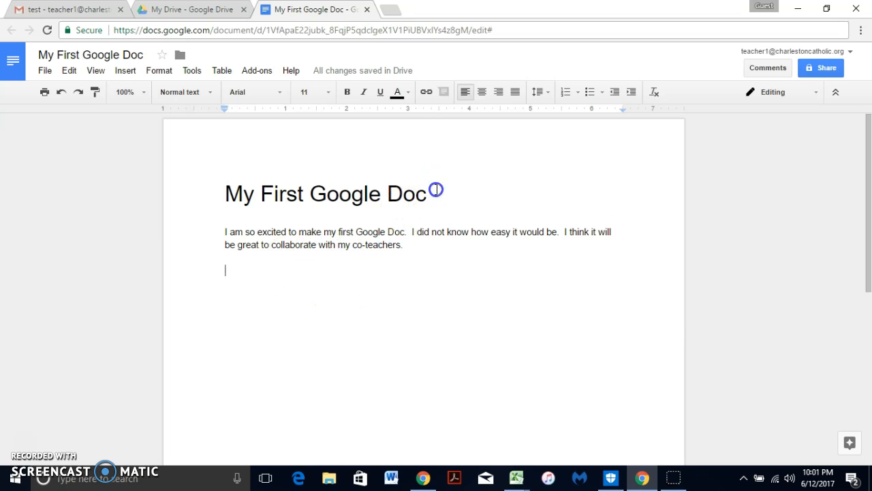
- Start sharing the document and add the second teacher's account as a person to invite
left_click(822, 68)
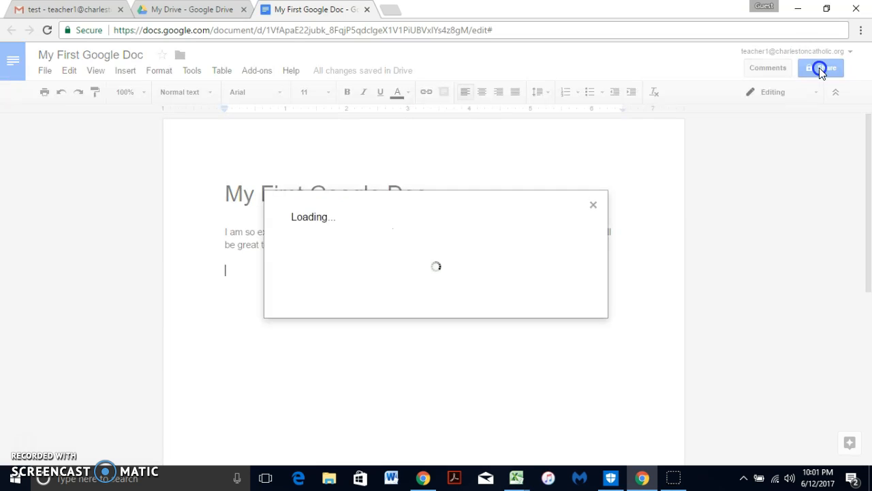
left_click(335, 244)
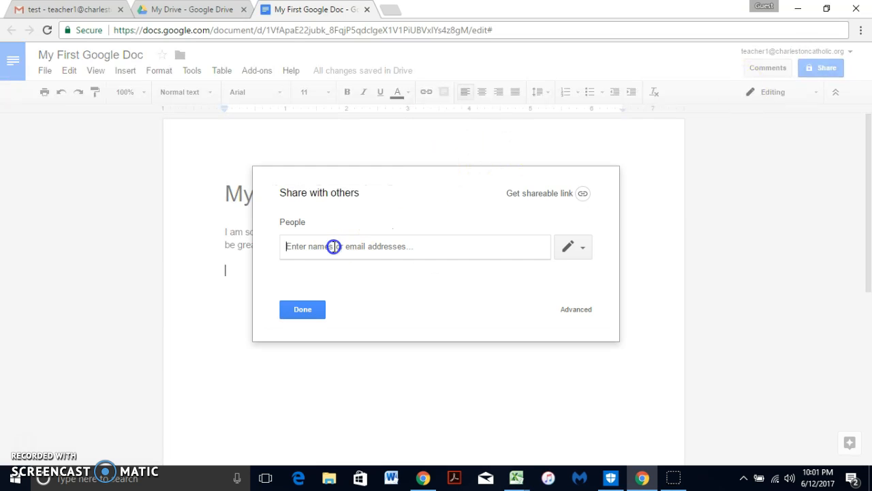
type("teacher2")
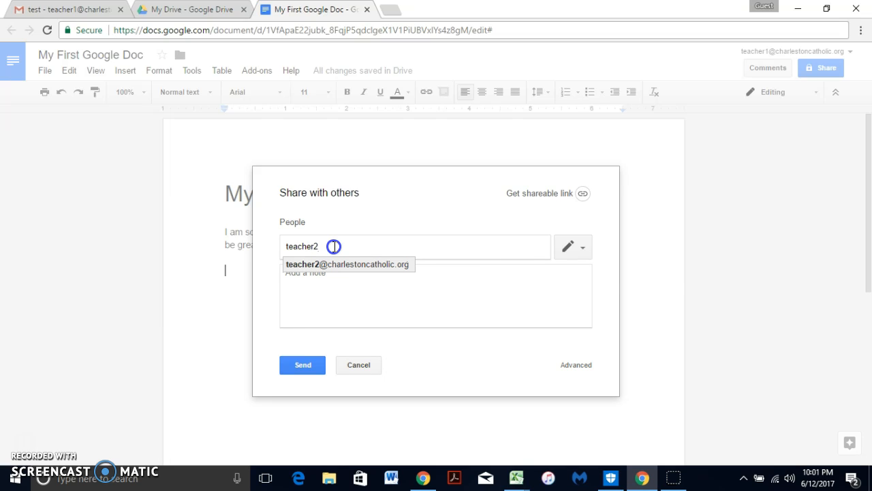
left_click(329, 264)
- Add the invitation note "Will you help to collaborate on this project with me? What are your thoughts?"
left_click(325, 279)
type("Will you b")
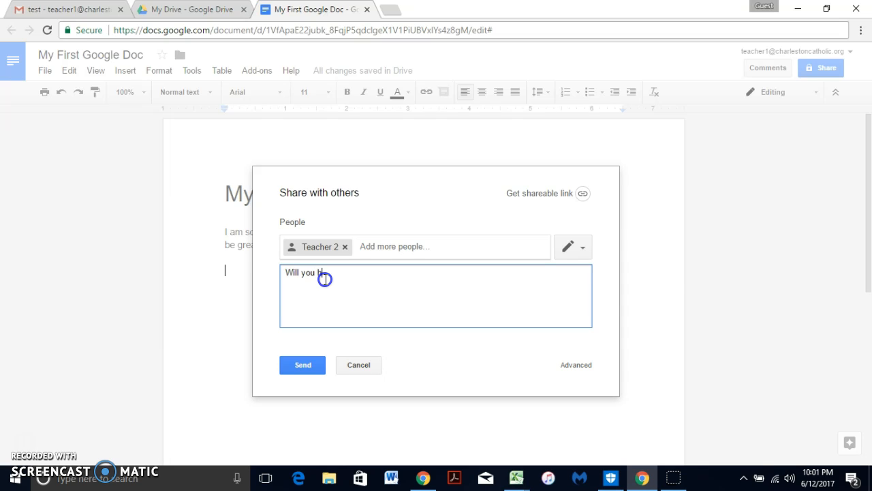
type("elp to collaborate on this project with me?")
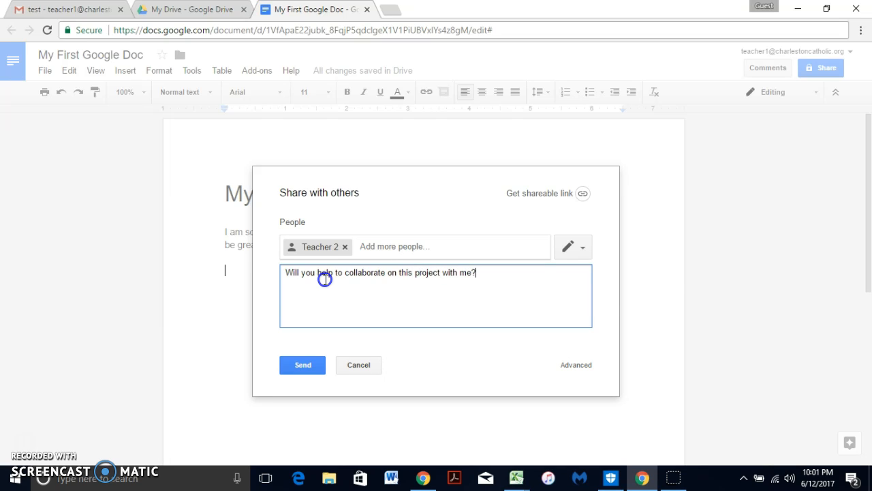
type("  What are your")
type(" tou")
type("ughts?")
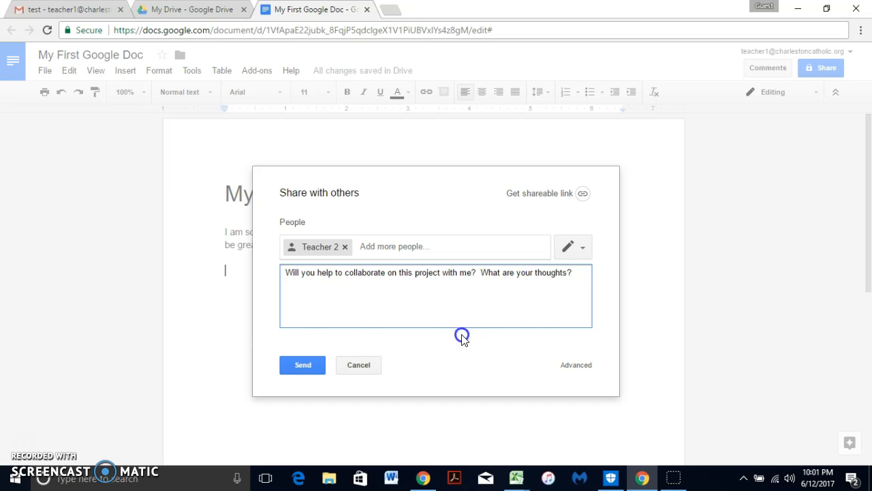
- In the advanced sharing settings, save link sharing as "Off - Specific people" and send the invitation
left_click(573, 365)
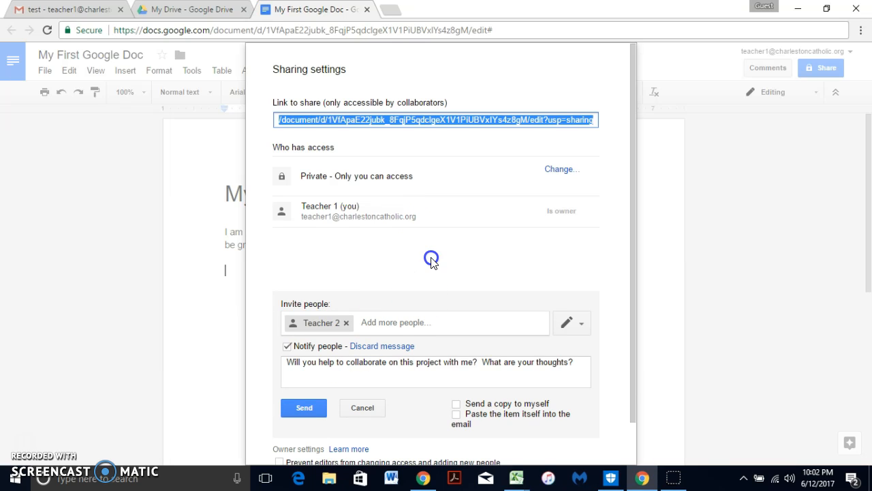
left_click(556, 175)
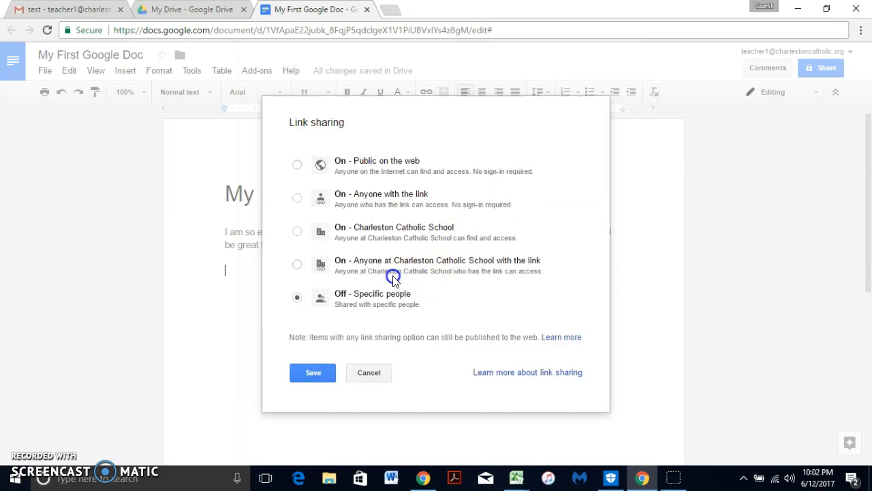
left_click(313, 374)
left_click(312, 370)
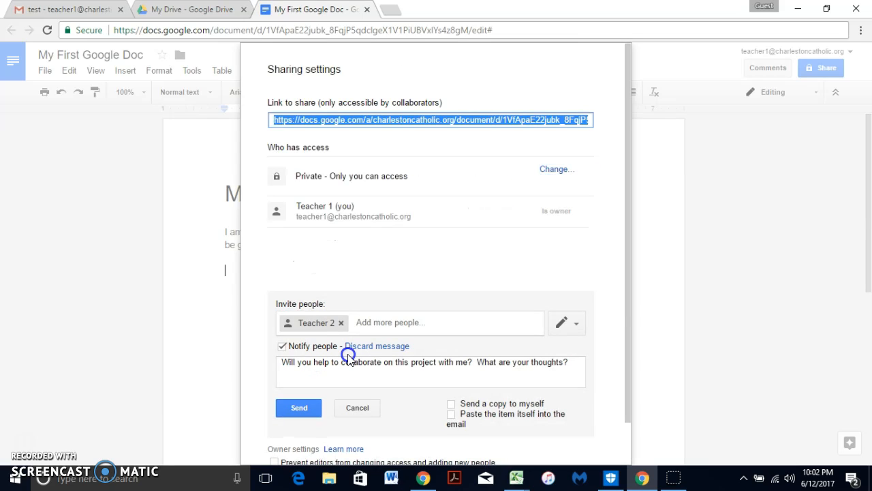
left_click(300, 409)
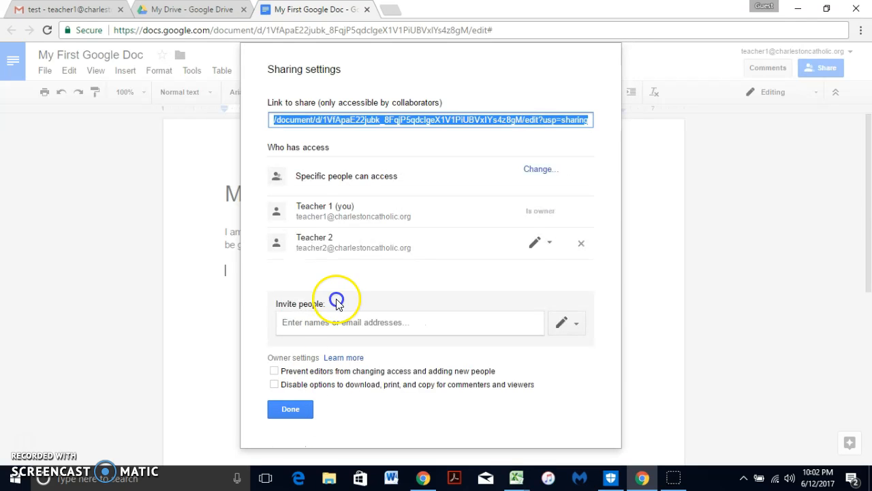
- Keep the second teacher's permission as "Can edit" and finish the sharing settings
left_click(548, 251)
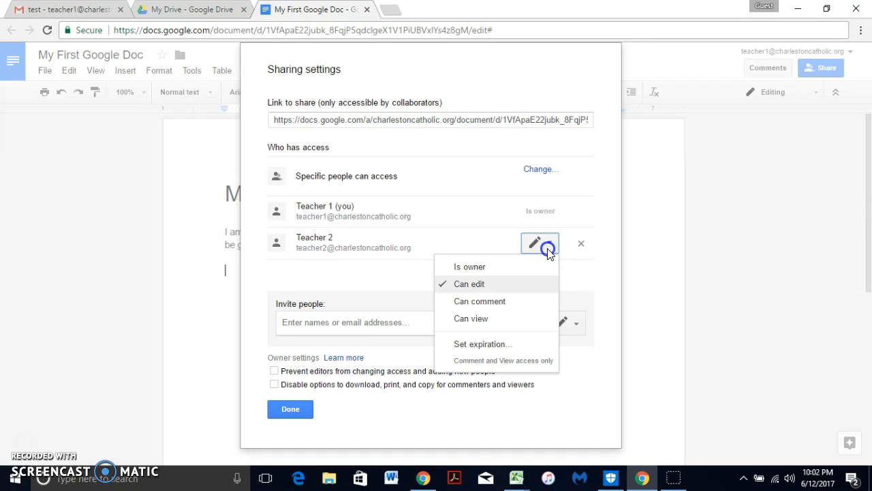
left_click(477, 283)
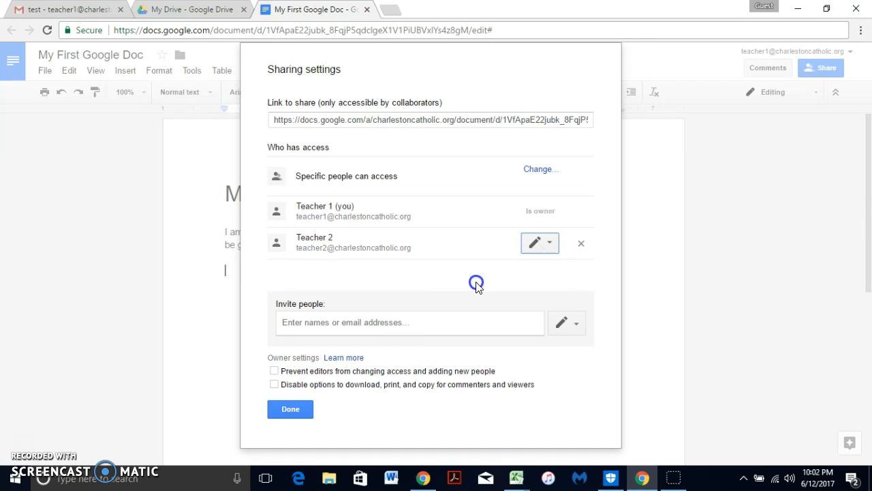
left_click(296, 408)
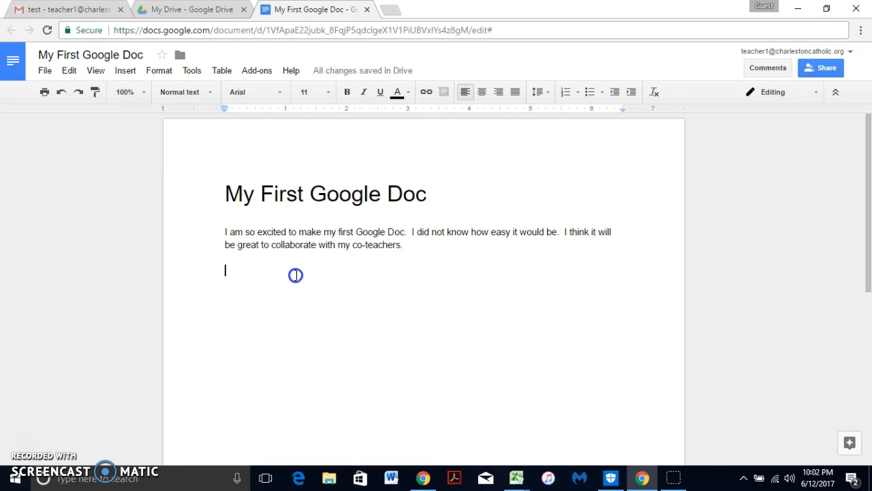
- Search Google images for "excitement" and insert the yellow emoji with raised hands below the paragraph
left_click(120, 71)
left_click(137, 95)
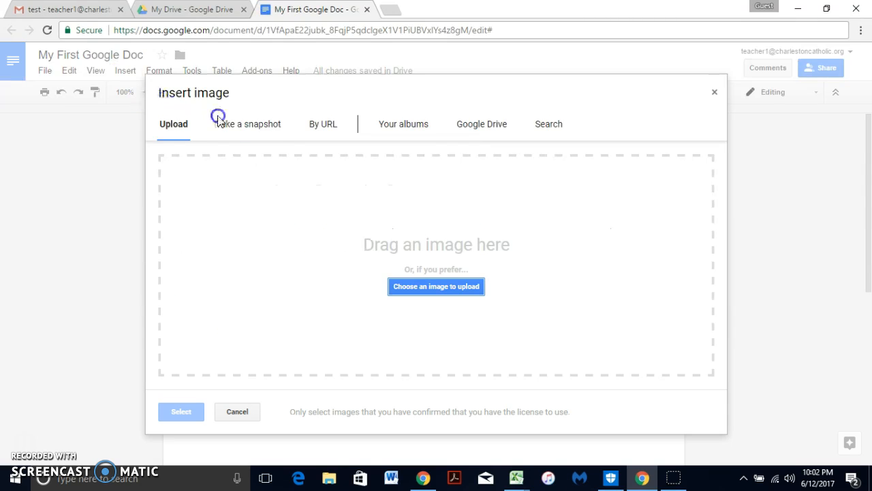
left_click(305, 131)
left_click(542, 127)
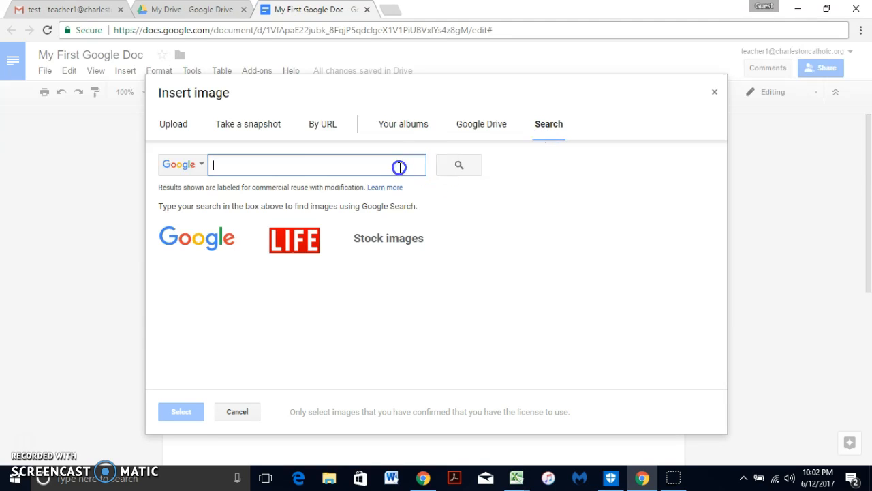
type("excitement")
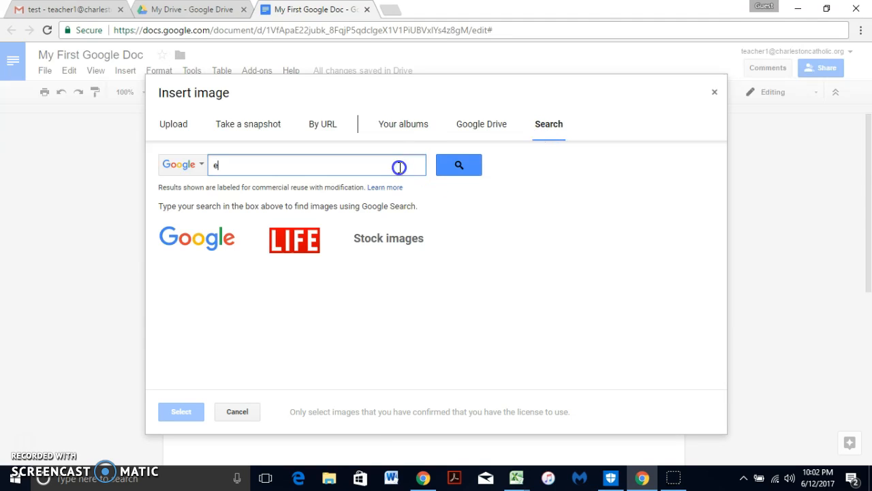
key("Return")
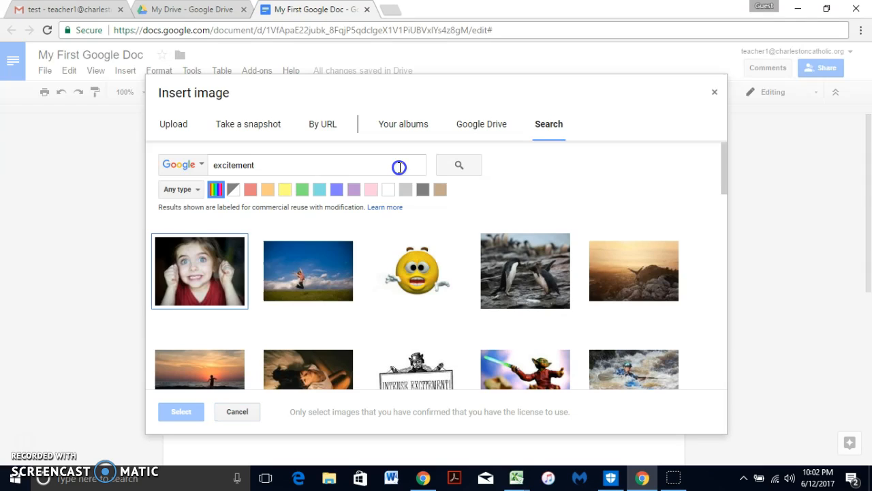
double_click(409, 263)
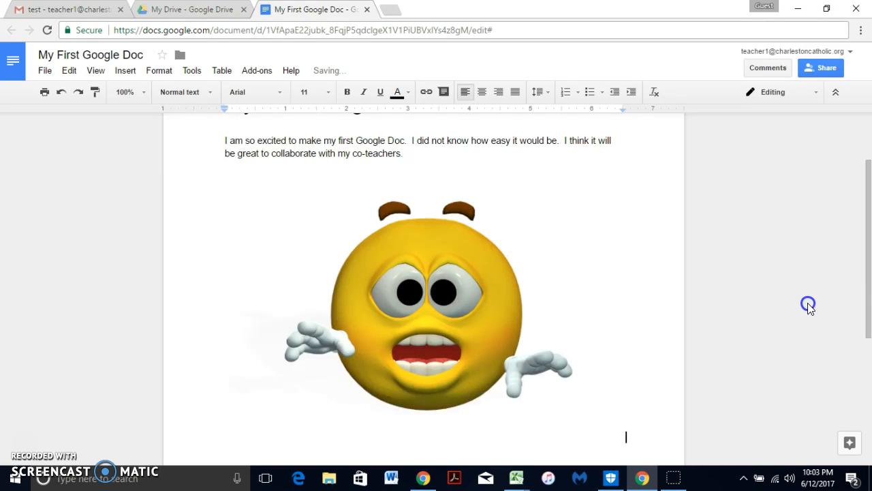
- Post the comment "that picture is scary. lets change it." on the inserted emoji image
left_click_drag(867, 304, 862, 260)
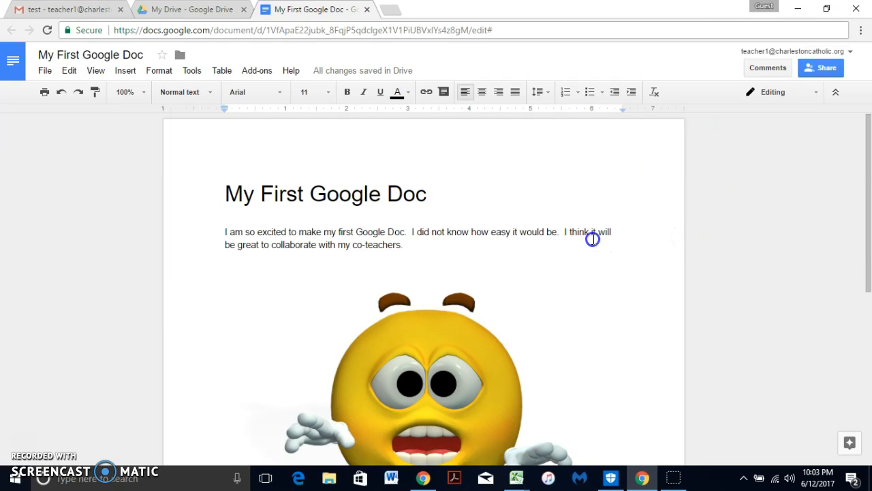
left_click(452, 366)
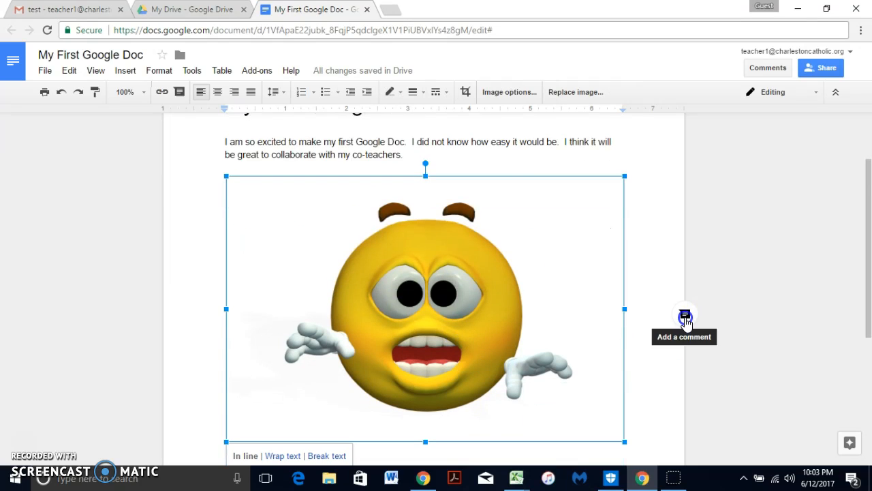
left_click(685, 315)
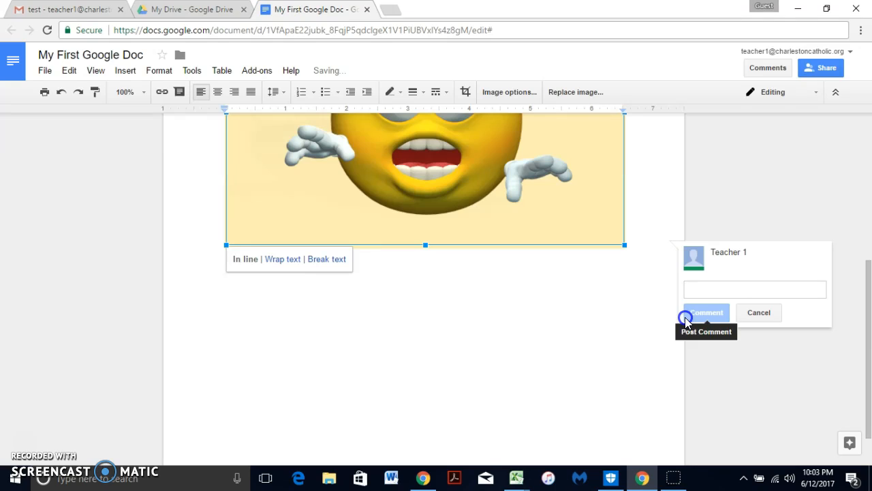
type("that picture is scar")
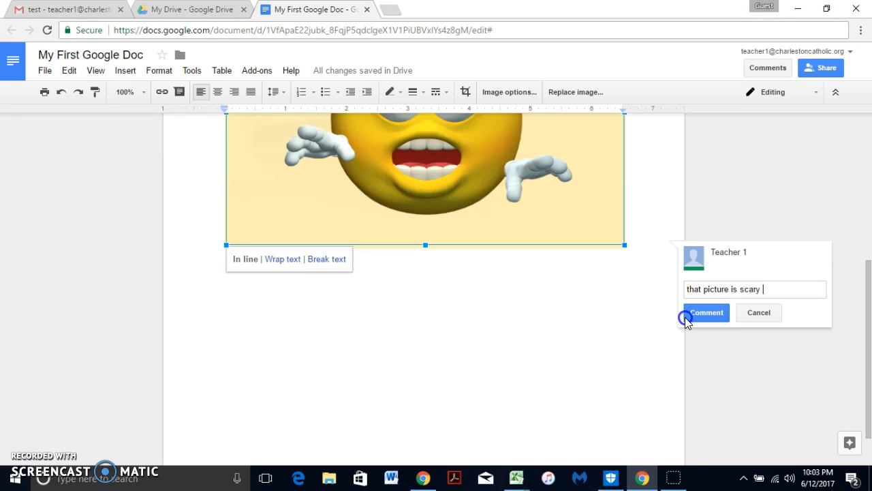
type("y.  lets change it.")
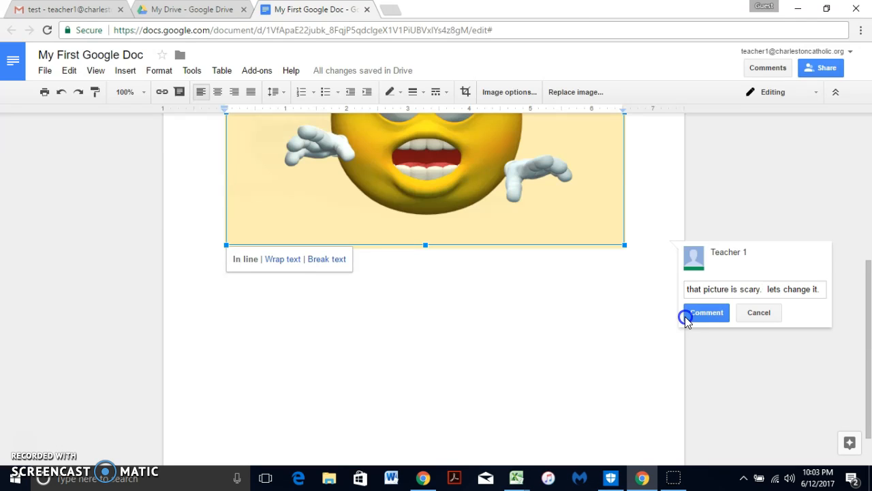
left_click(687, 316)
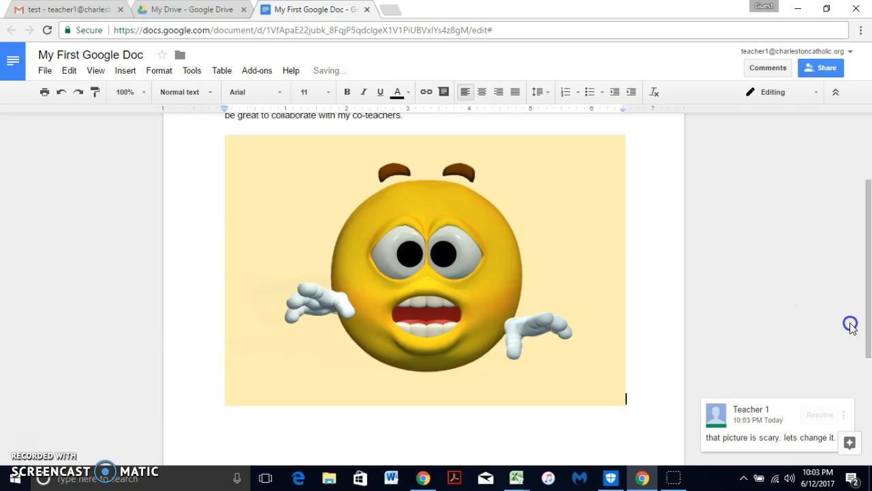
- Post the comment "can we come up with anything more interesting?" on the word "Doc" in the title
left_click_drag(864, 327, 861, 257)
double_click(400, 200)
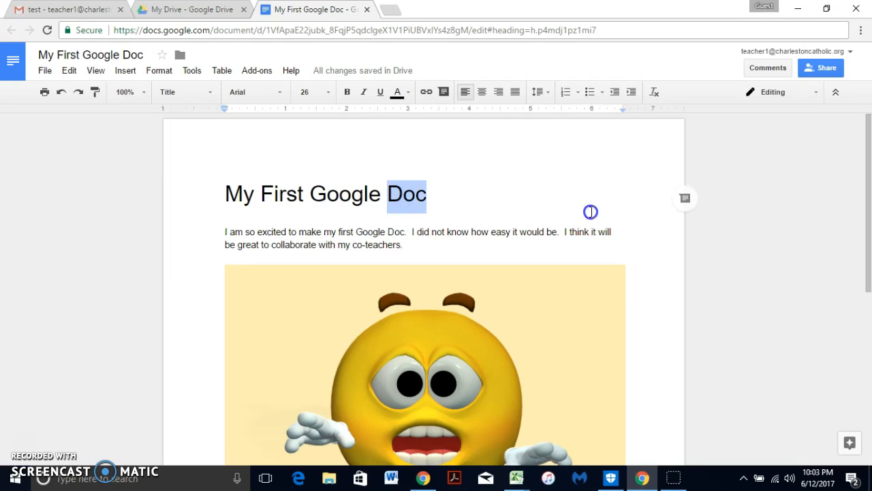
left_click(685, 200)
type("can we ")
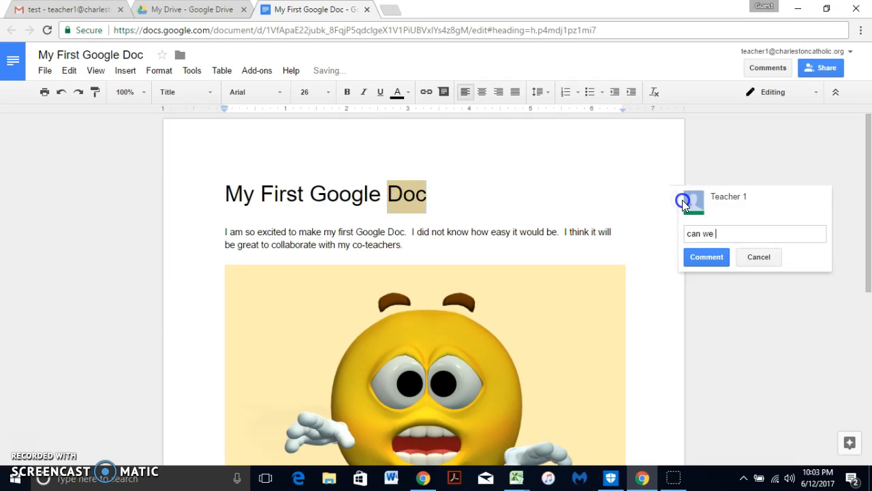
type("come up with anythting")
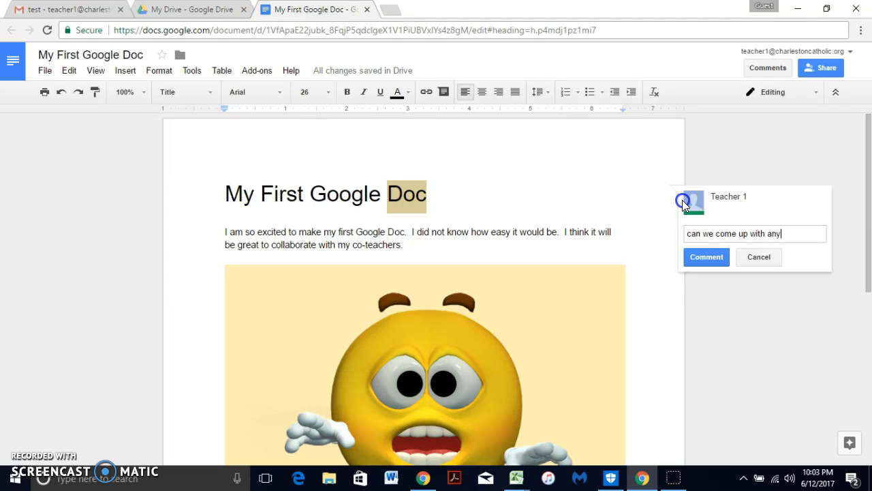
key("BackSpace")
key("BackSpace")
key("BackSpace")
key("BackSpace")
key("BackSpace")
key("BackSpace")
key("BackSpace")
type("thing more inte")
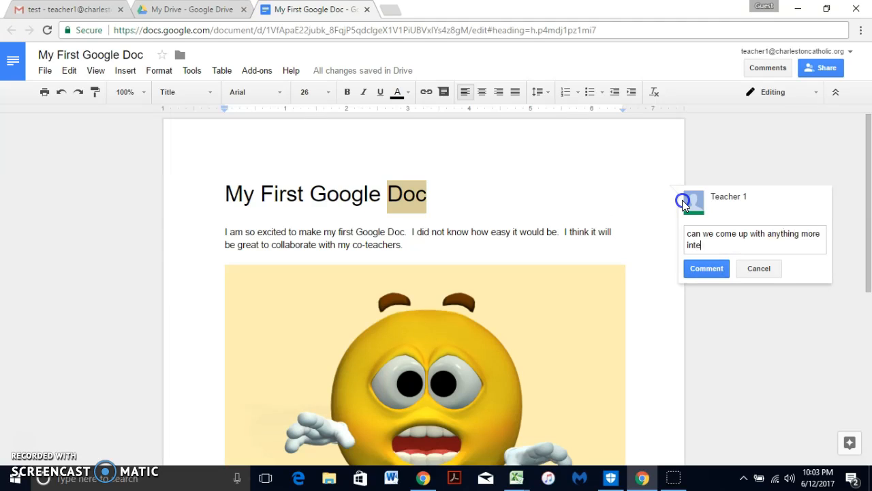
type("resting?")
left_click(698, 270)
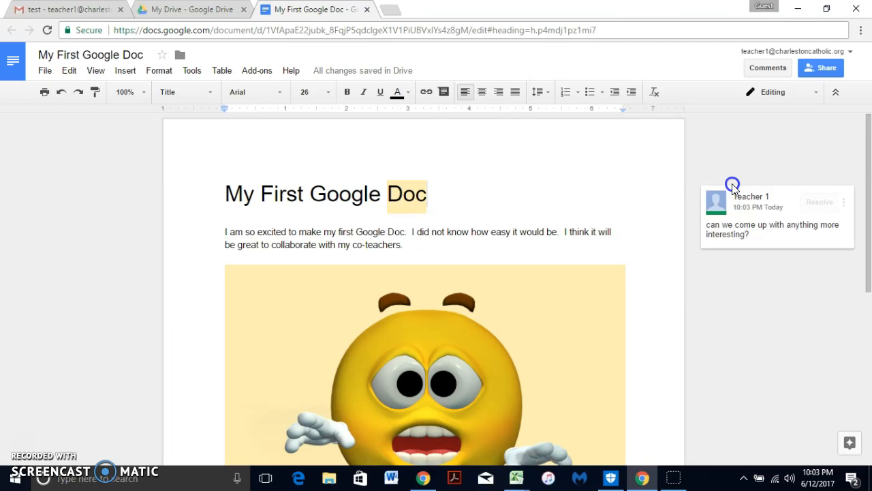
- Switch the document to Suggesting mode and post the comment "second" on the word "first" in the paragraph
left_click(814, 93)
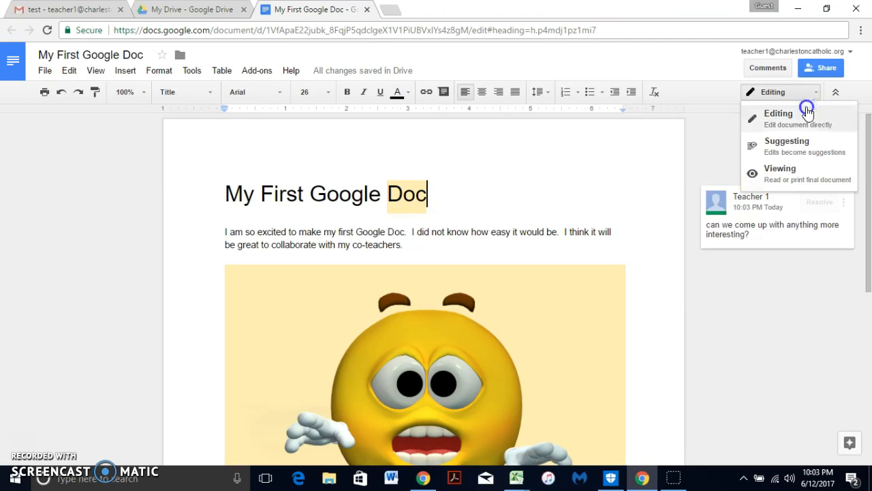
left_click(793, 146)
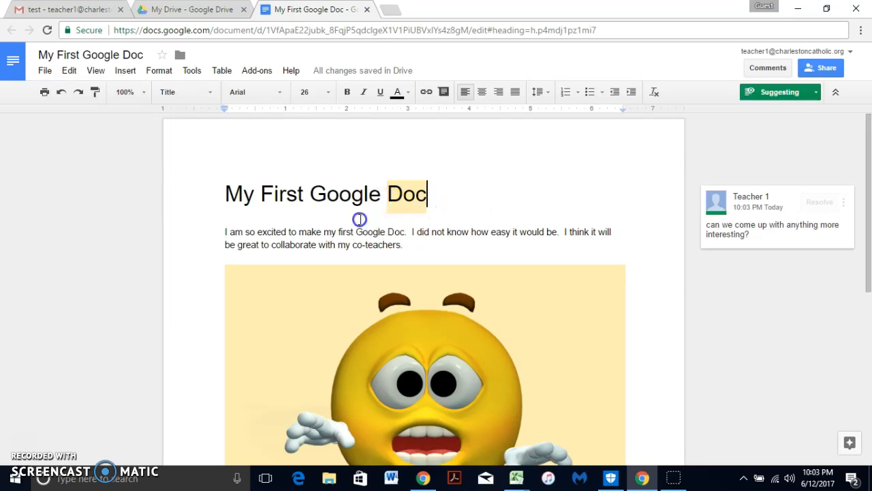
double_click(344, 235)
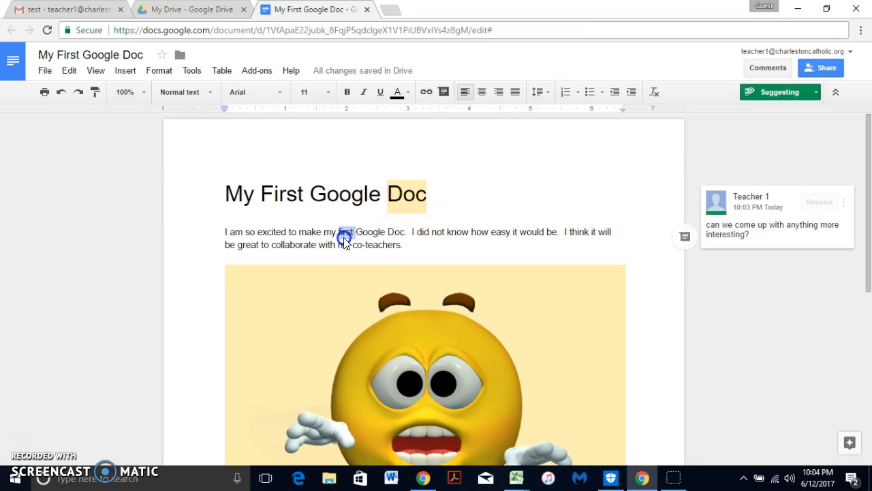
left_click(685, 237)
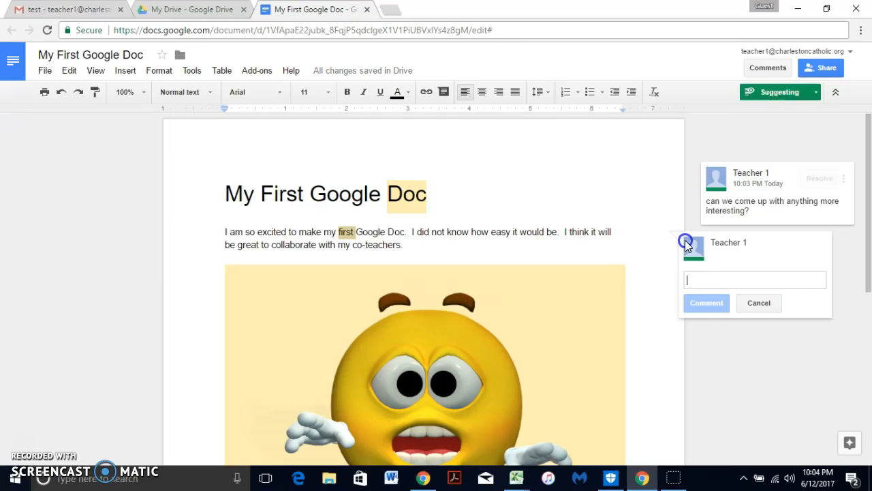
type("second")
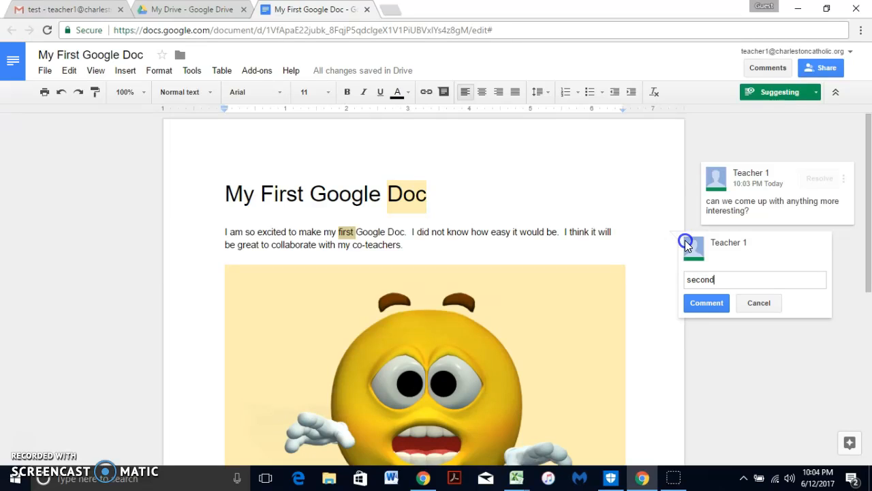
left_click(699, 303)
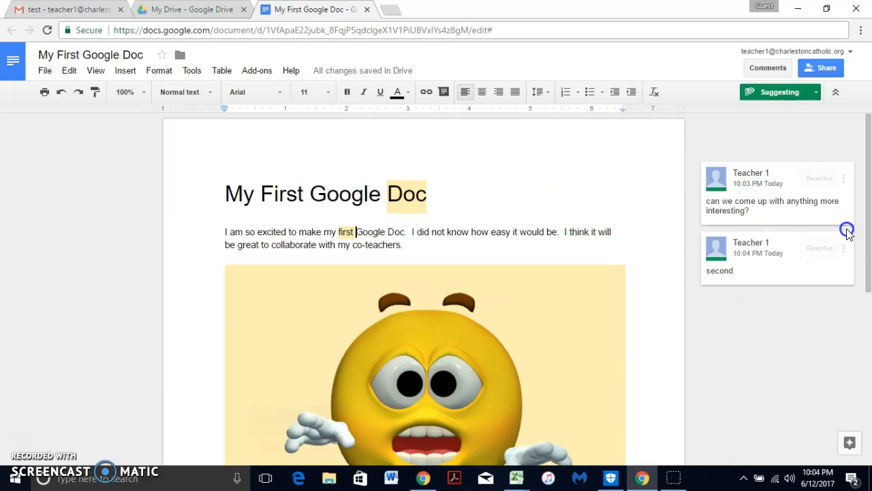
- Return the document to Editing mode and look over the page with its comments
left_click(814, 93)
left_click(799, 121)
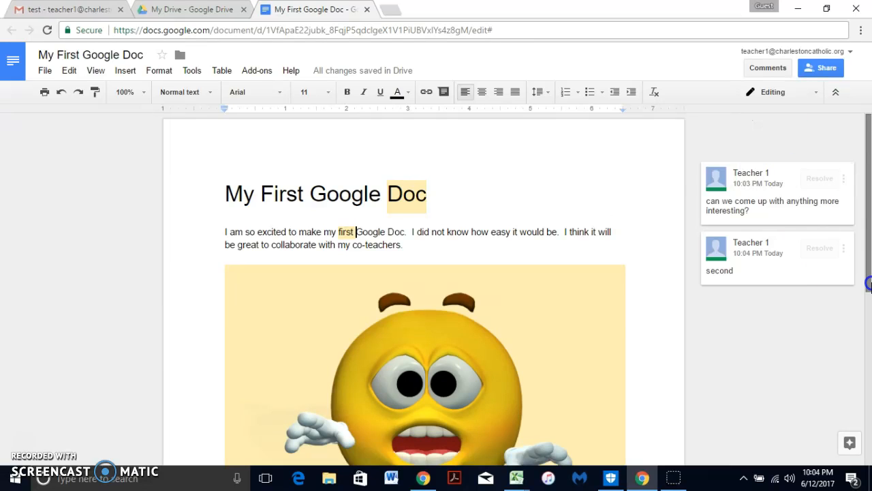
left_click_drag(869, 283, 869, 293)
left_click_drag(869, 329, 869, 307)
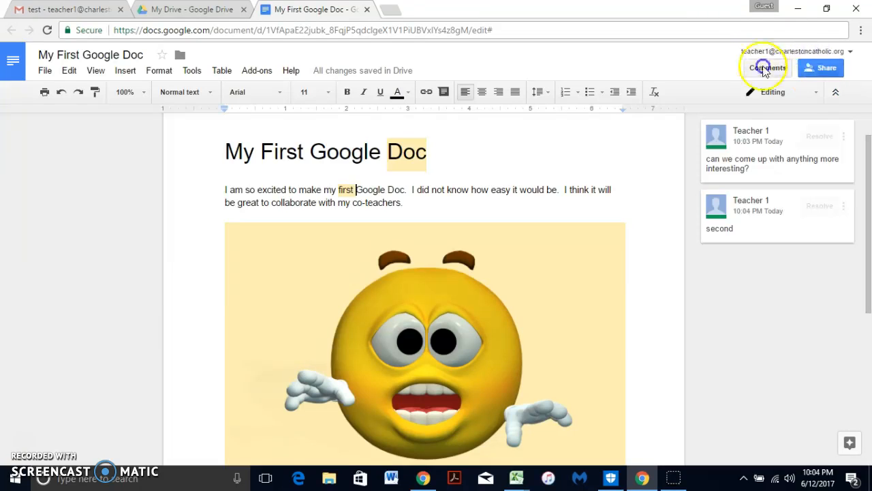
left_click_drag(869, 236, 859, 171)
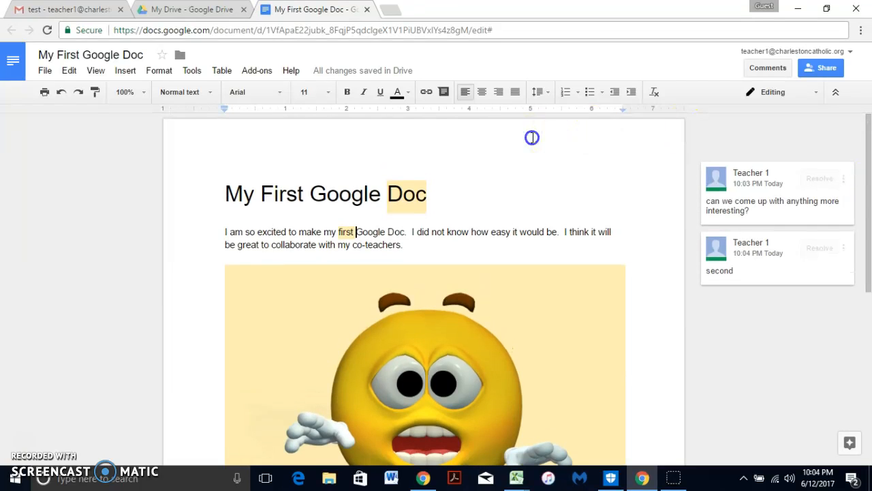
- Leave the document for the Google Docs home page and view the options for creating new items in My Drive
left_click(11, 65)
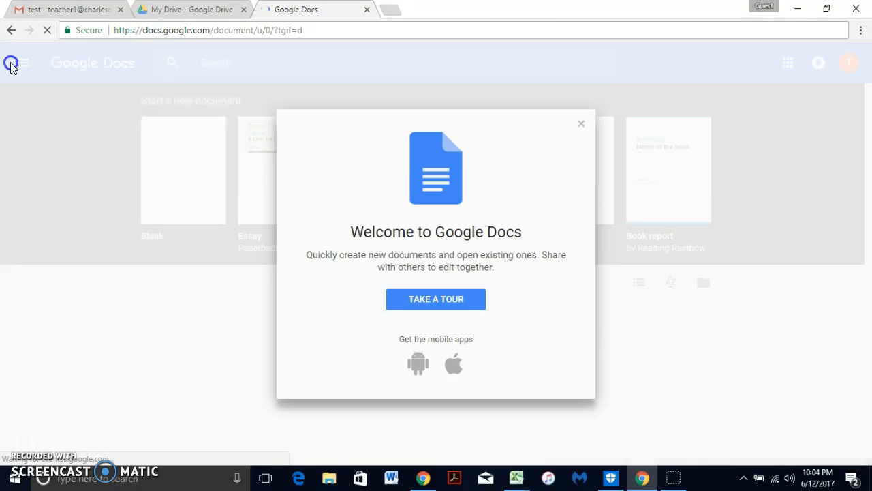
left_click(166, 10)
left_click(60, 108)
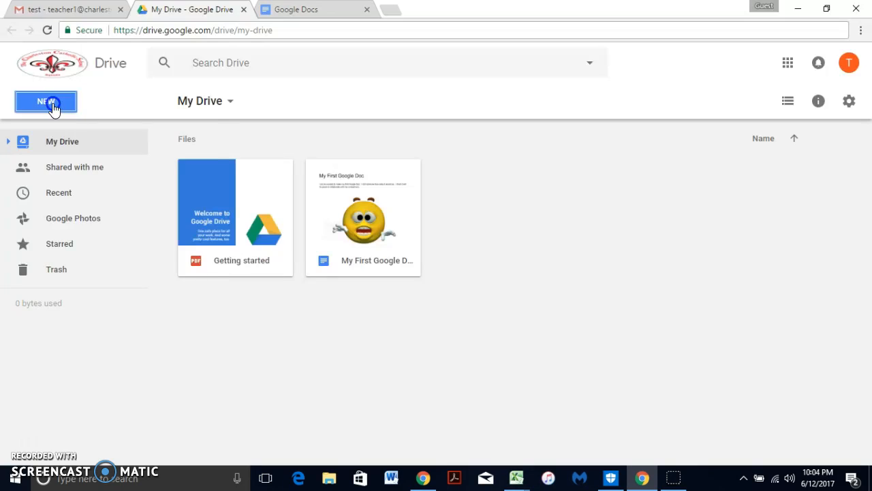
left_click(54, 108)
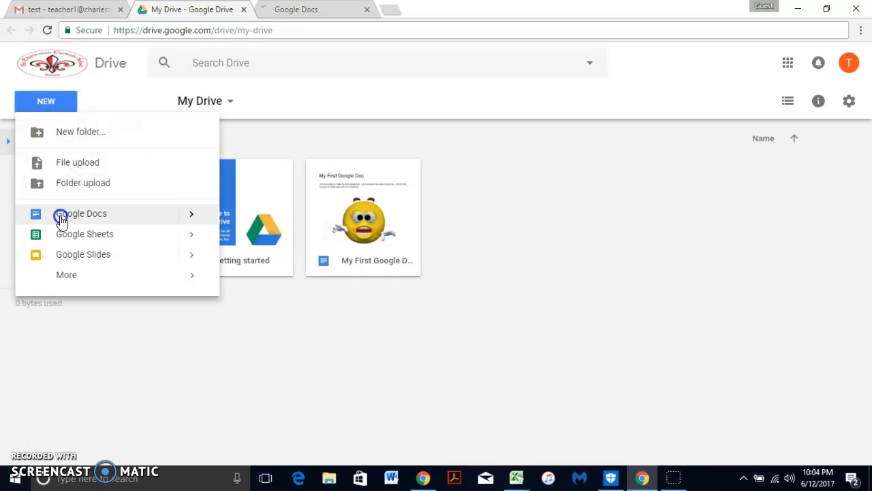
left_click(252, 301)
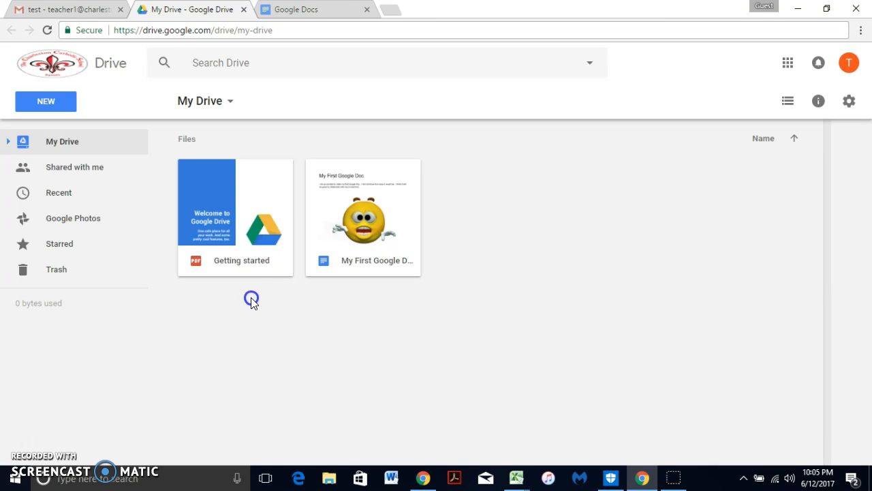
- Dismiss the welcome message on the Google Docs home page and return to My Drive
left_click(296, 8)
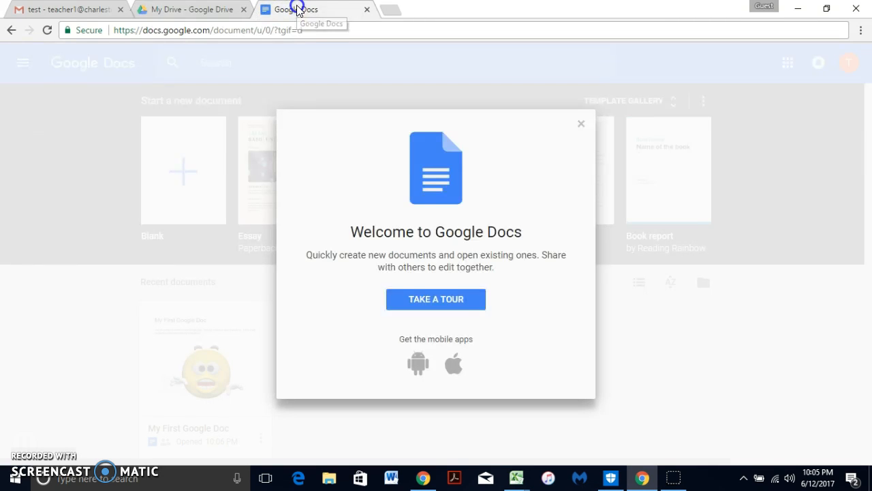
left_click(581, 129)
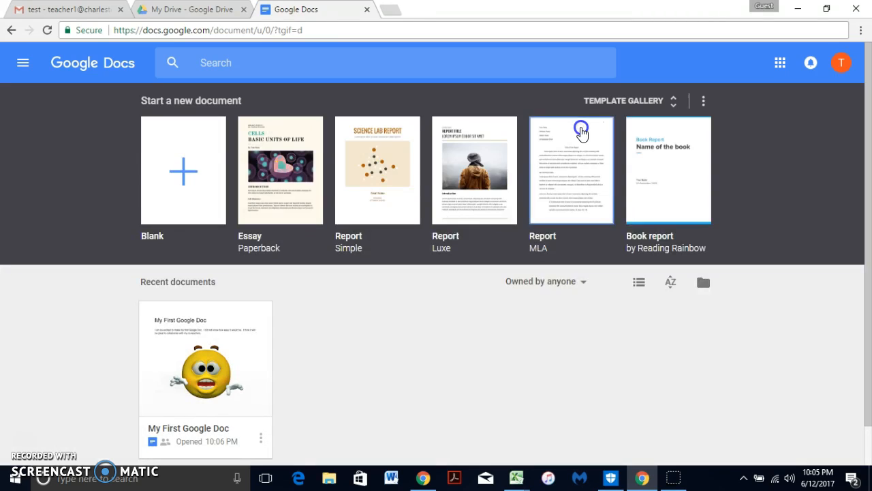
left_click(200, 12)
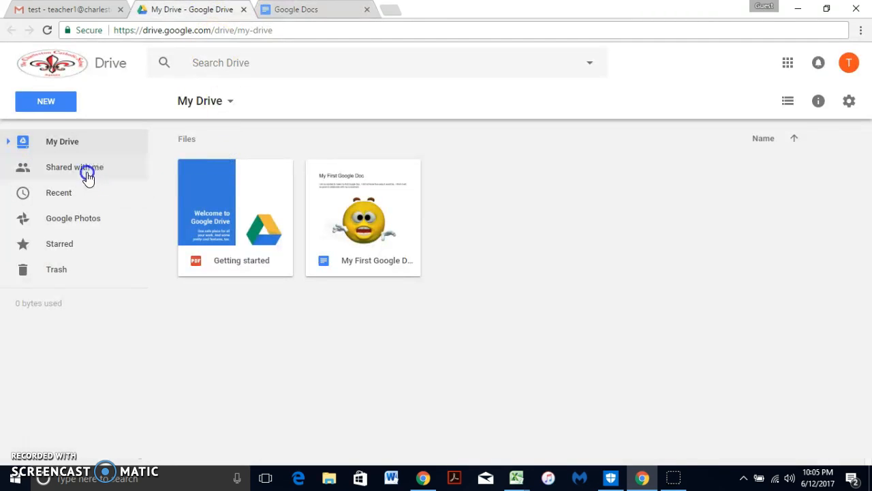
- Open My First Google Doc from the recent files in Drive and bring up its options for sharing with others
left_click(74, 191)
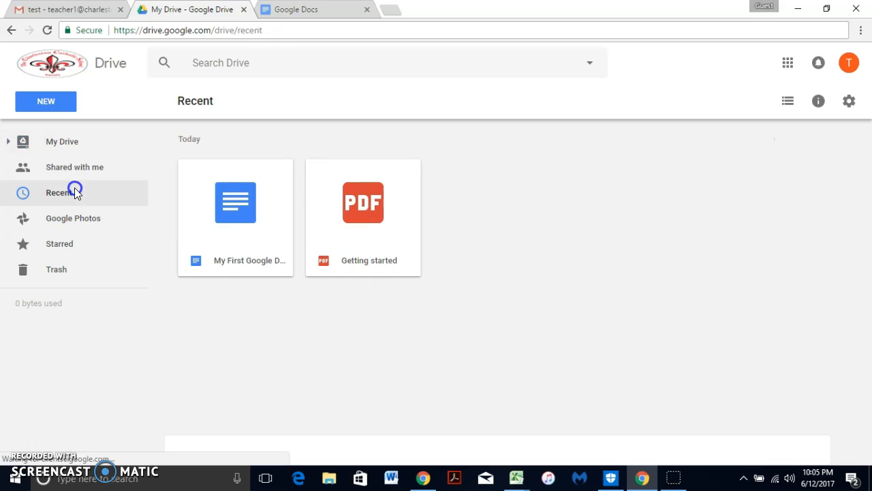
double_click(195, 202)
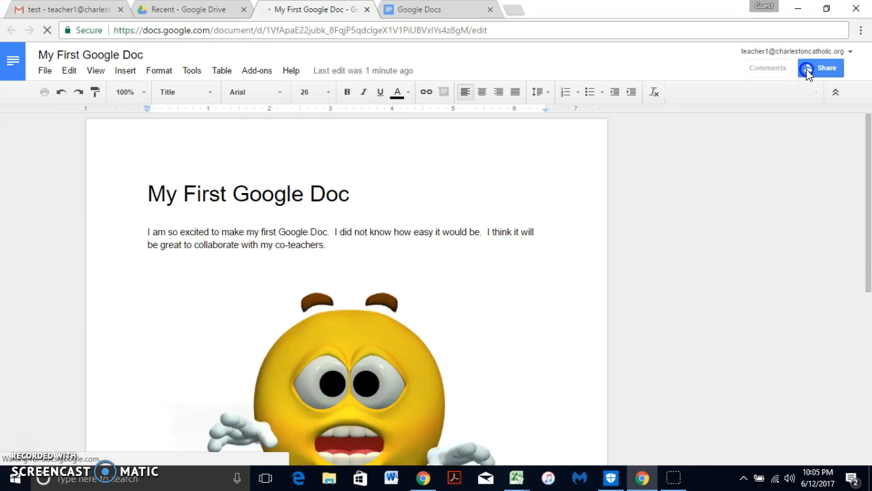
left_click(817, 68)
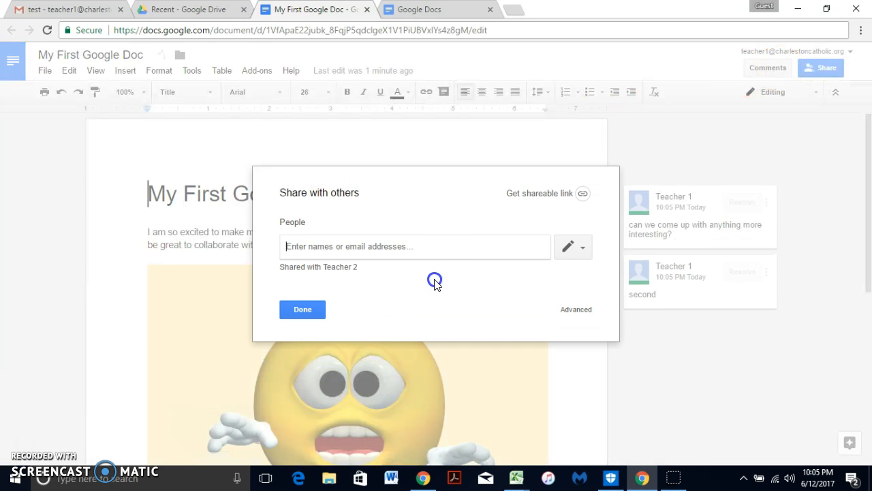
left_click(482, 252)
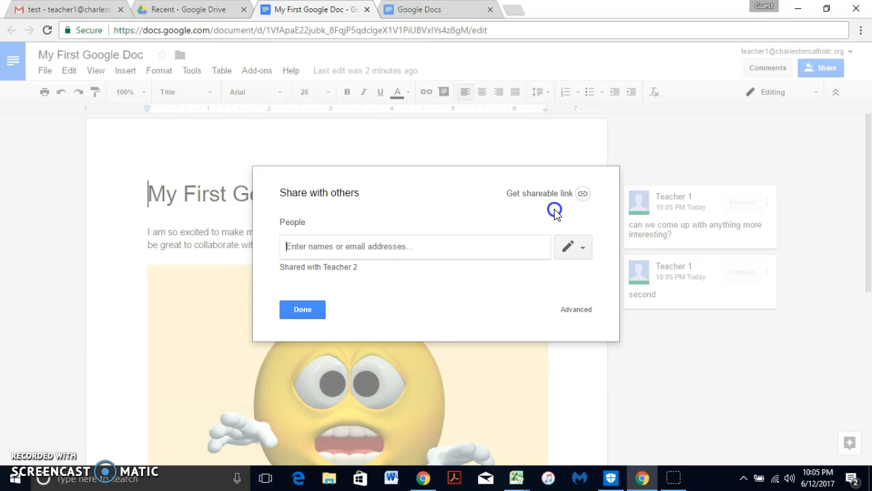
- Turn on view-only link sharing for the document within the school, copy the shareable link, and finish sharing
left_click(584, 195)
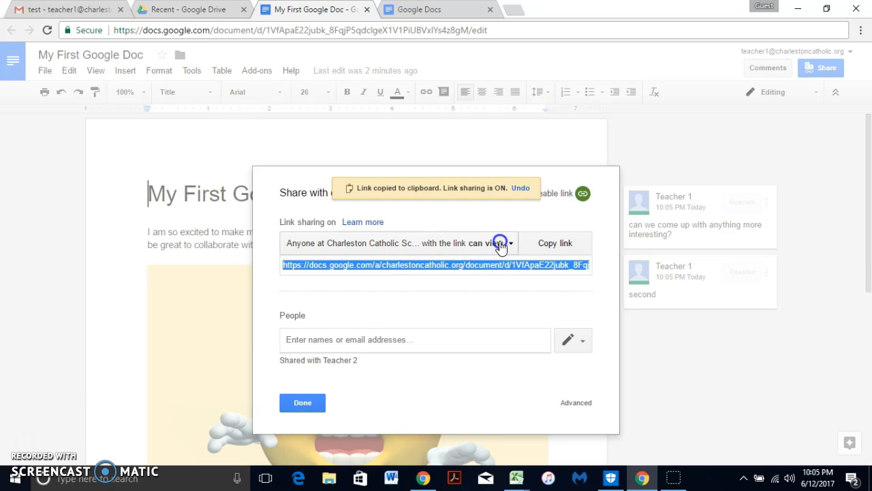
left_click(544, 245)
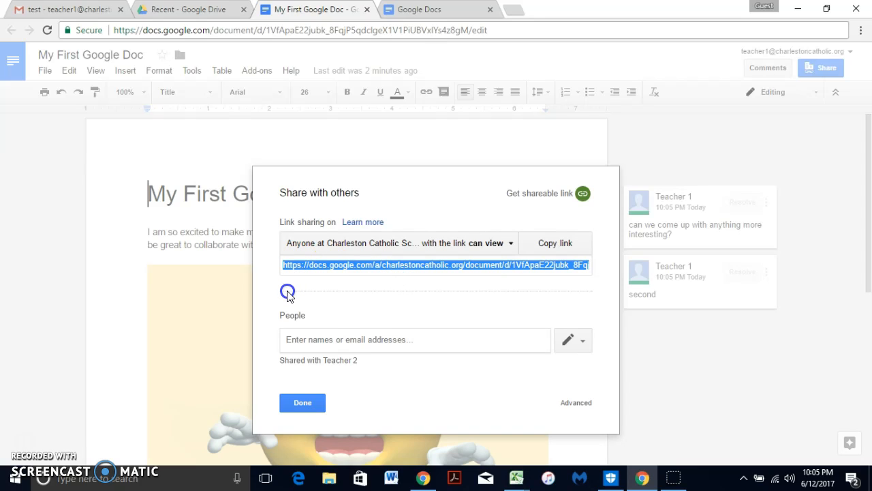
left_click(293, 404)
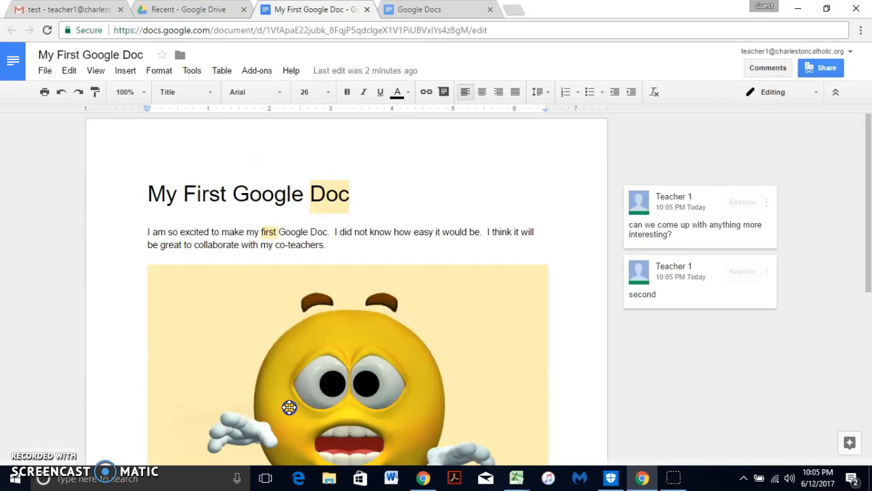